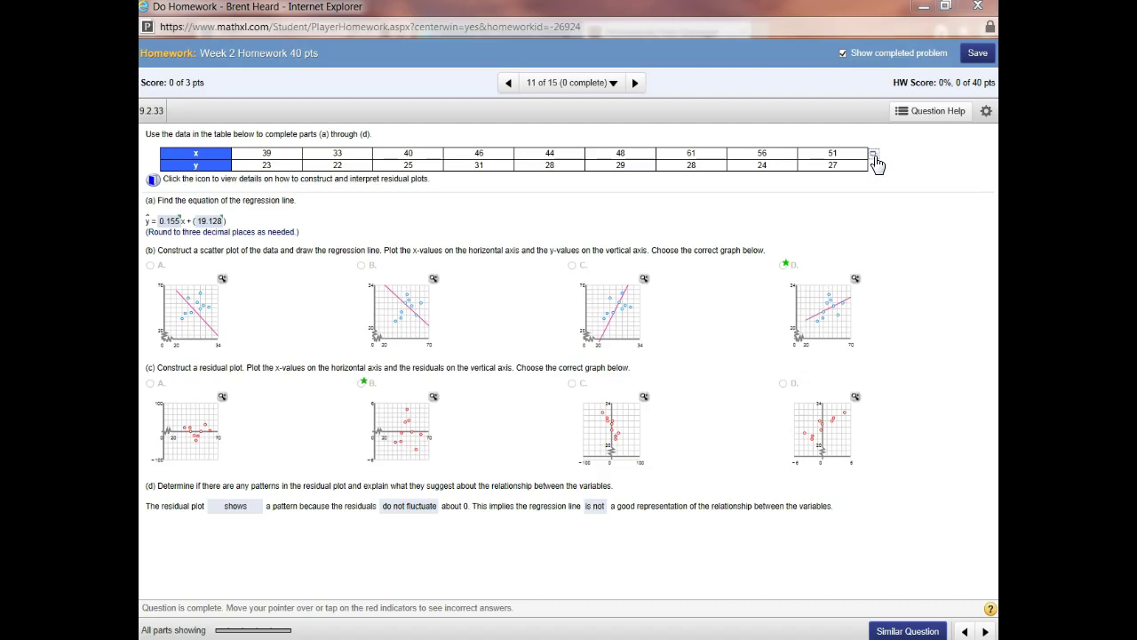
Step: Open the MathXL x and y data table in Excel as data-1_16_2016-1_10 PM.xlsx
left_click(875, 156)
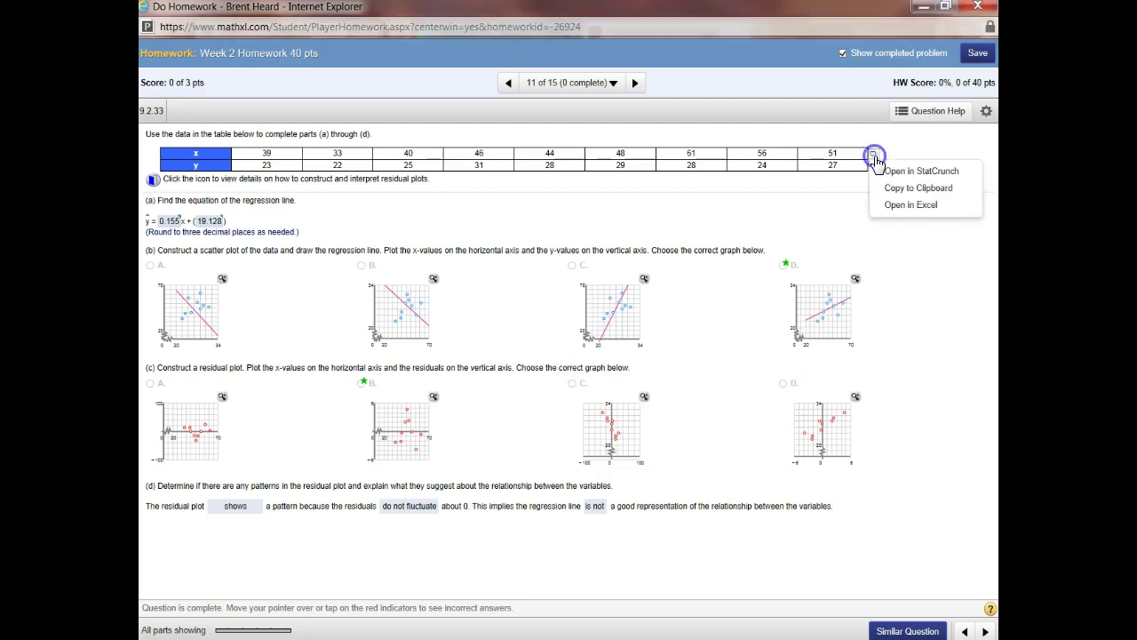
left_click(886, 204)
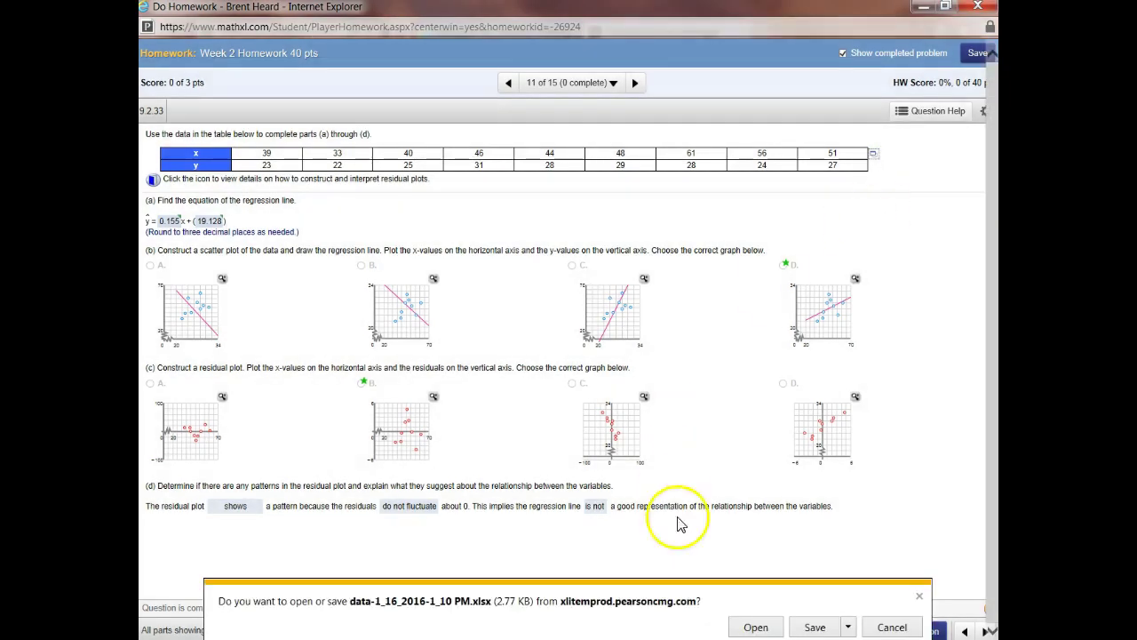
left_click(755, 628)
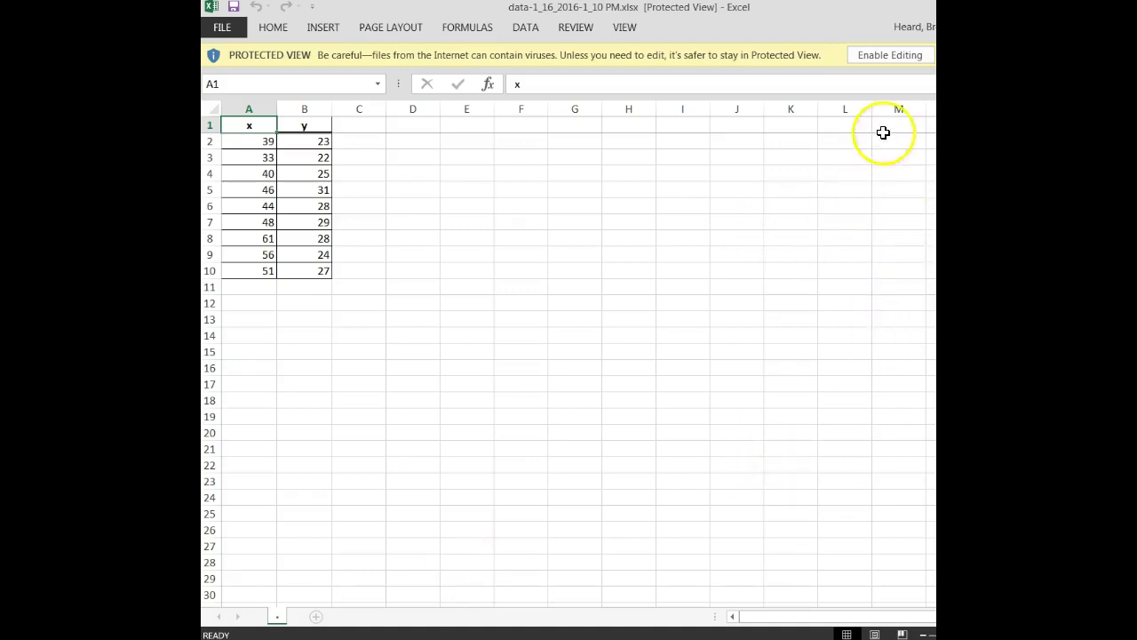
Step: Enable editing of the downloaded workbook and select the x and y data in A1:B10
left_click(883, 75)
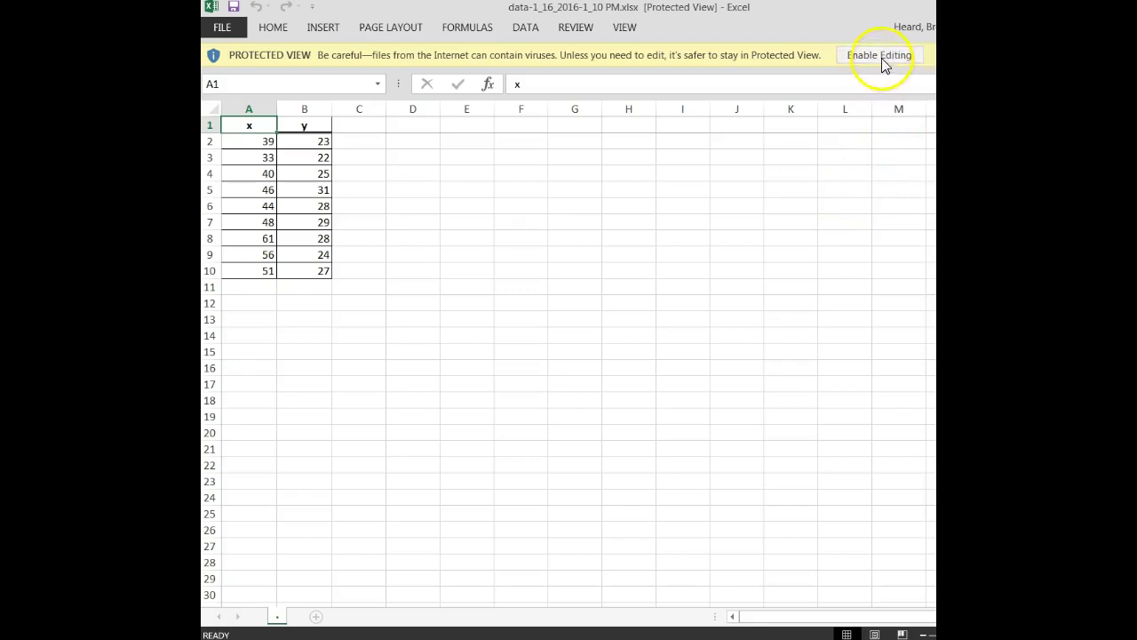
left_click(882, 57)
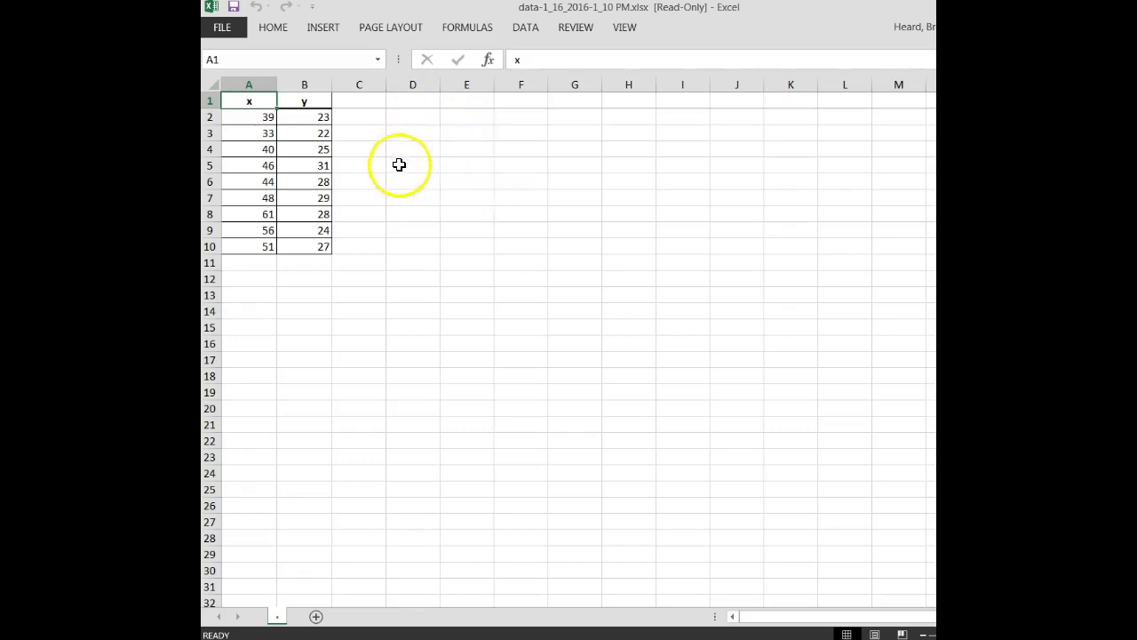
left_click(248, 106)
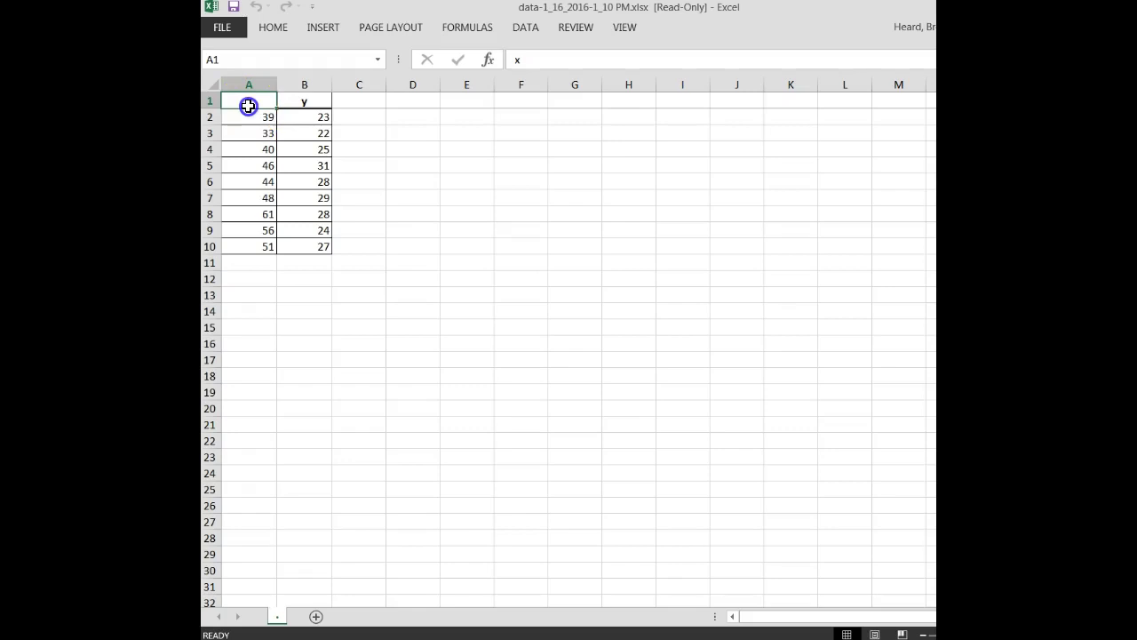
left_click_drag(249, 103, 318, 246)
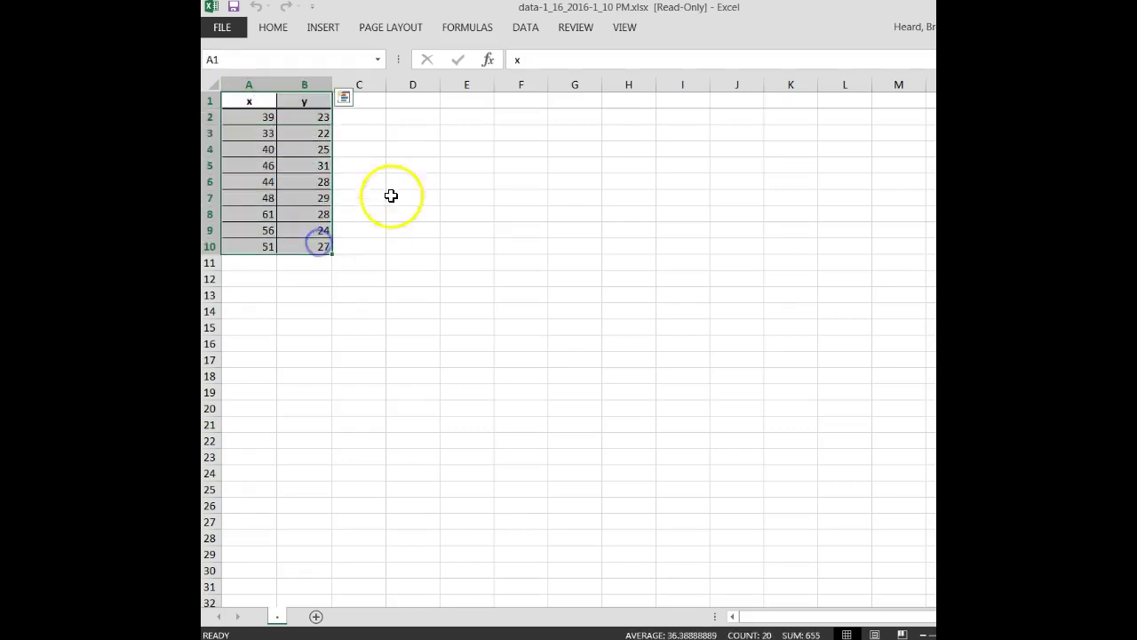
Step: Insert a plain scatter chart of y against x and move it beside the data
left_click(328, 34)
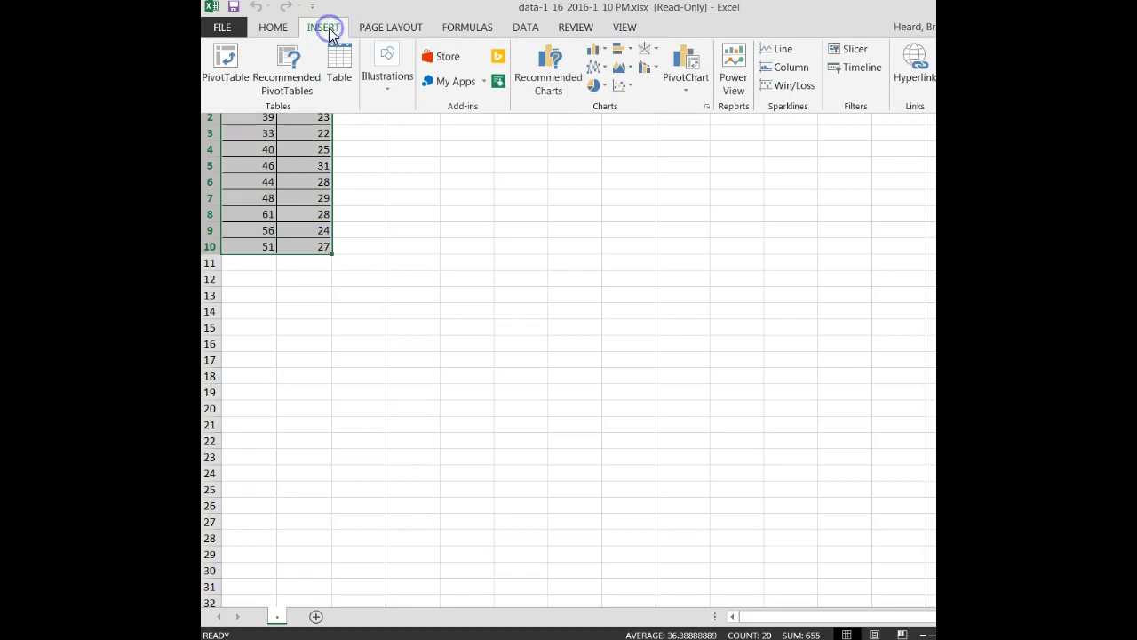
left_click(624, 92)
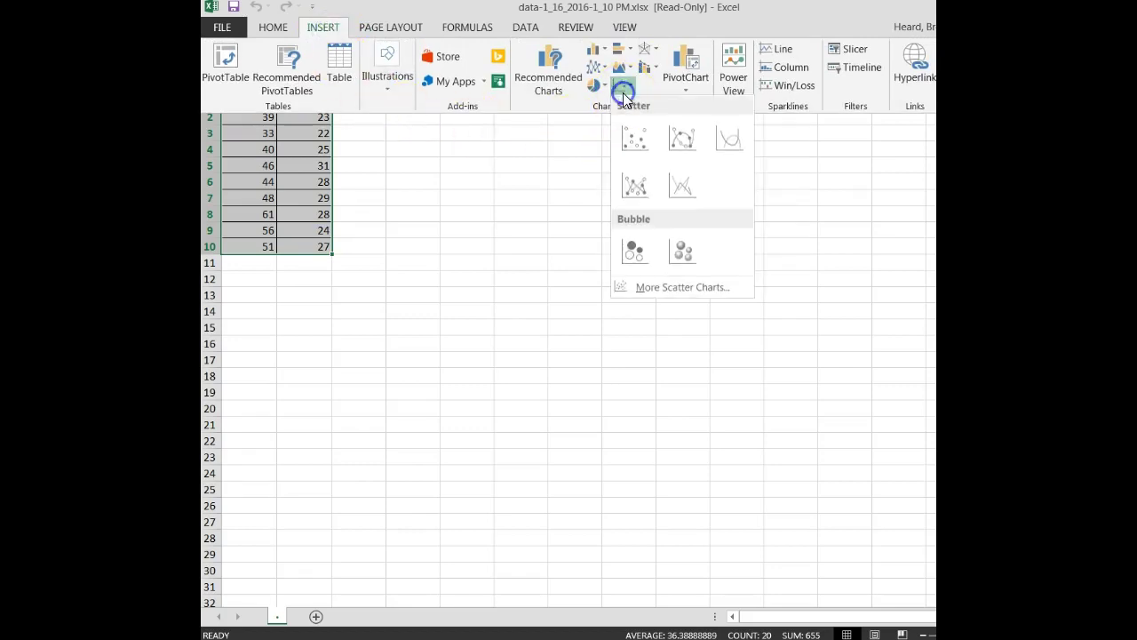
left_click(636, 140)
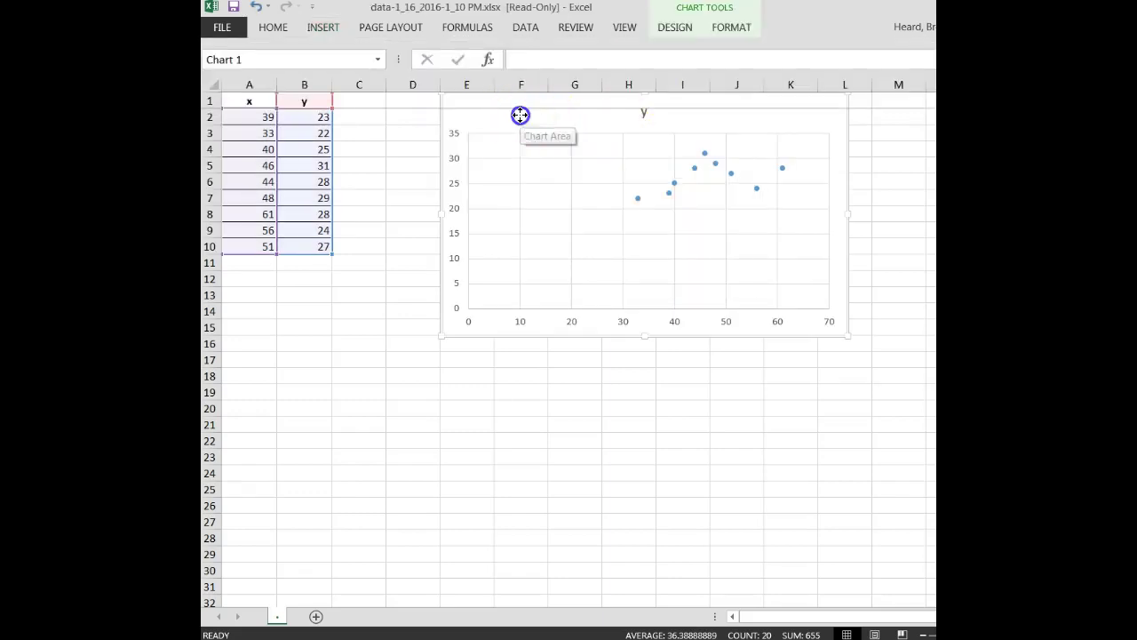
left_click_drag(520, 115, 517, 176)
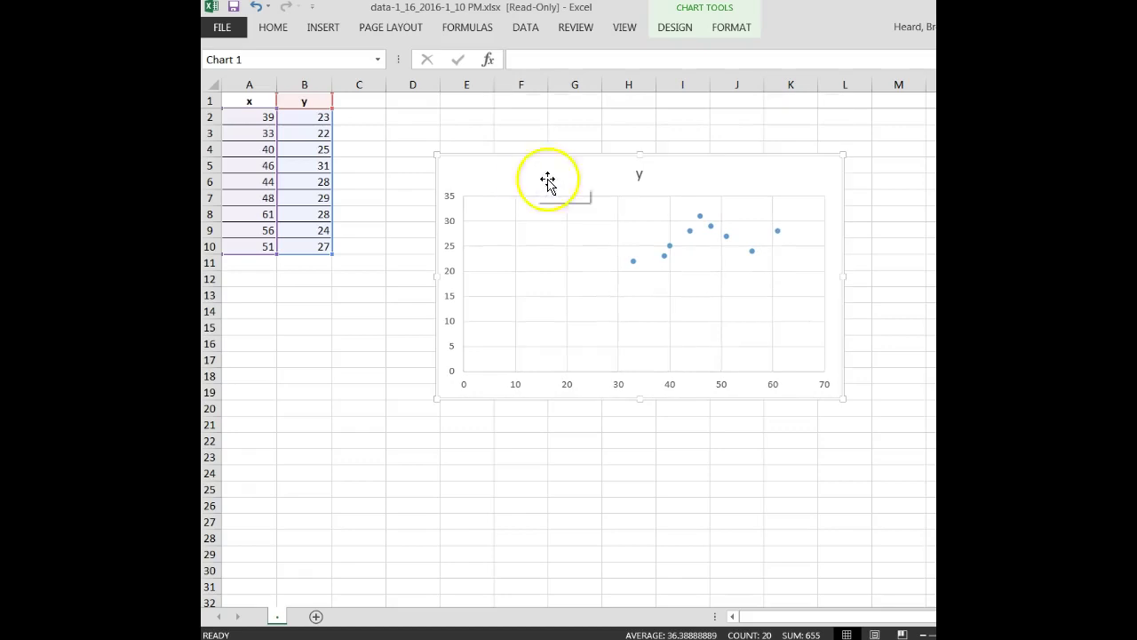
Step: Add a linear trendline, display its equation, and move the label to the chart's top-left
right_click(667, 262)
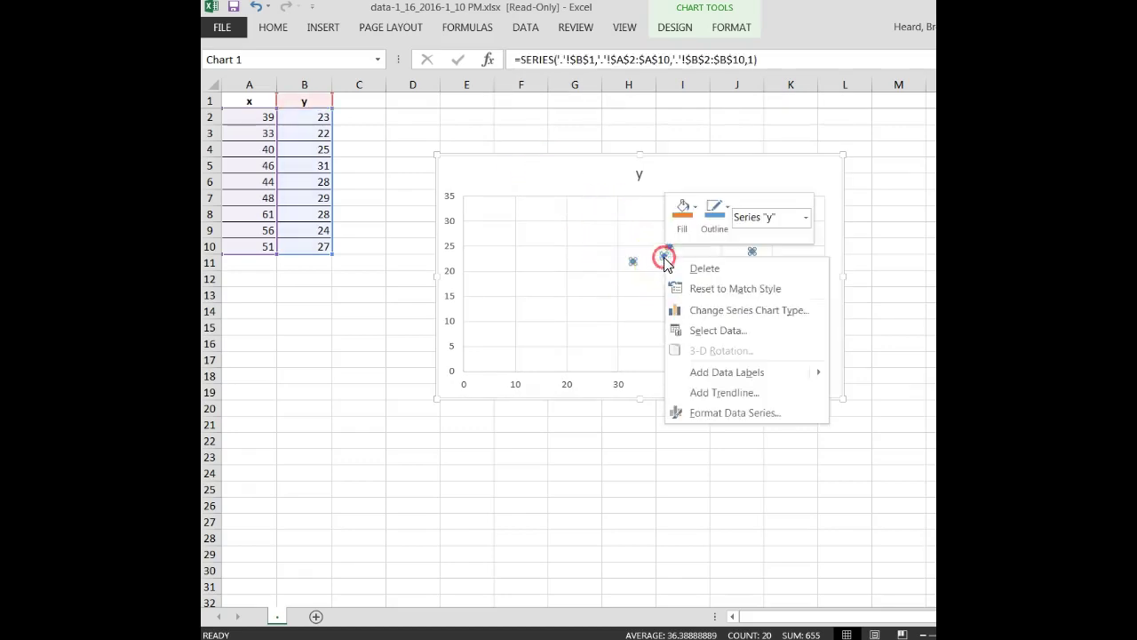
left_click(728, 396)
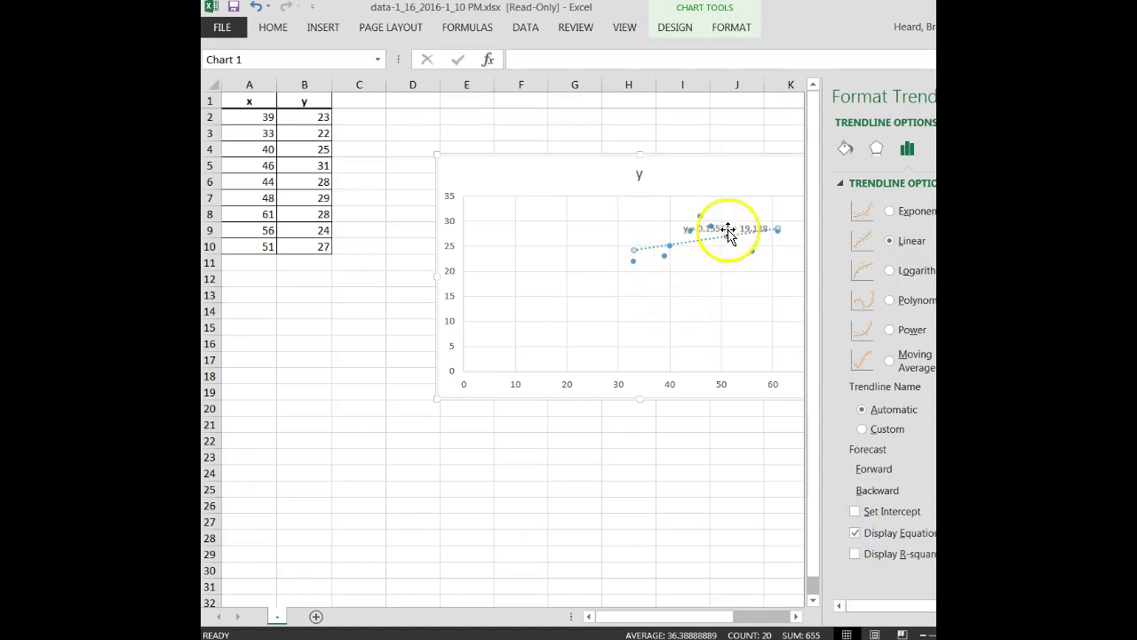
left_click(733, 227)
left_click_drag(733, 227, 463, 176)
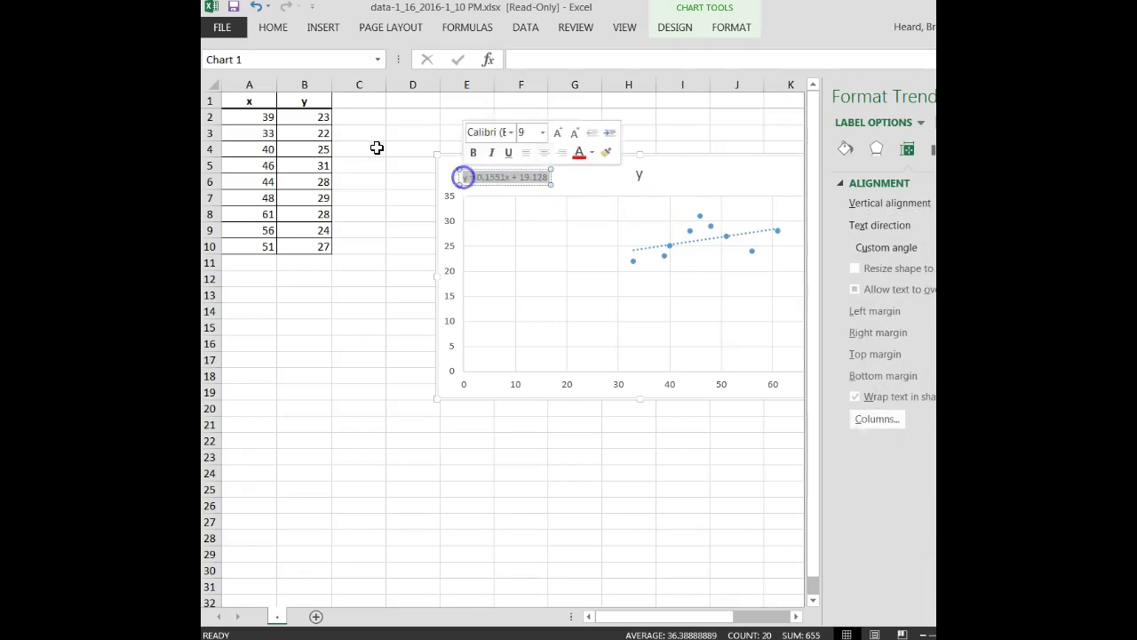
Step: Set the equation label to 16-point text and read off y = 0.1551x + 19.128
left_click(273, 27)
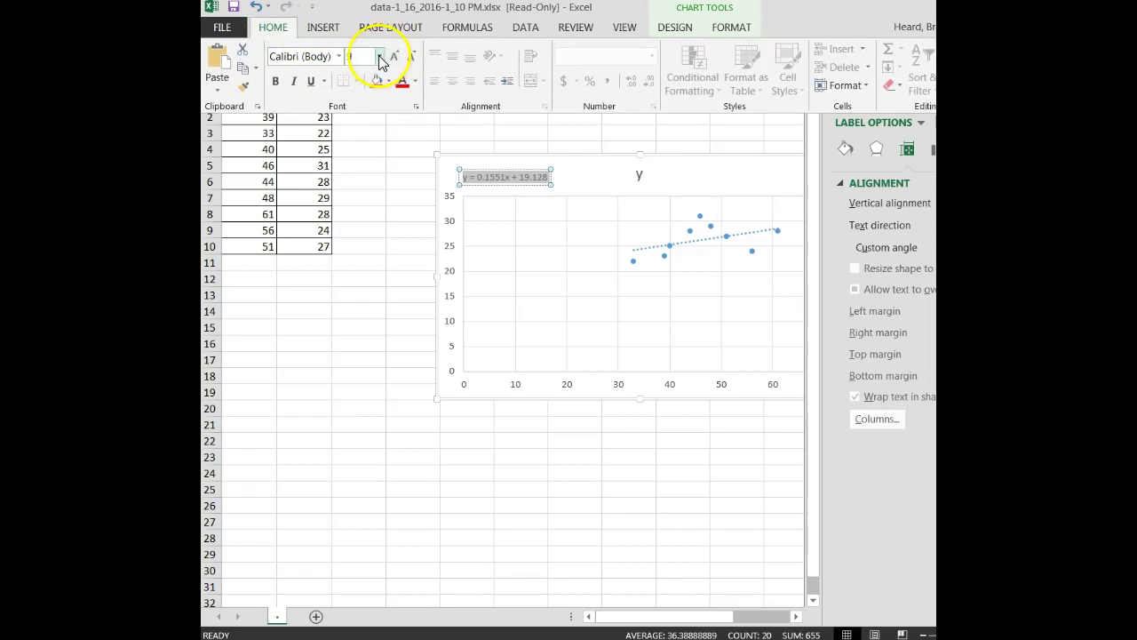
left_click(381, 56)
left_click(368, 186)
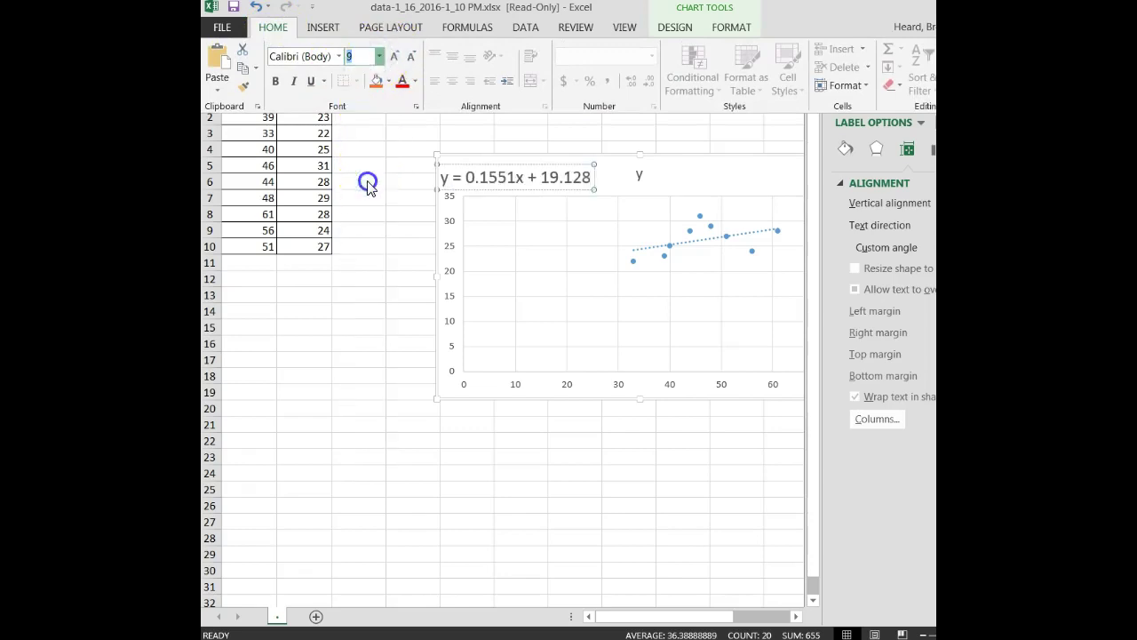
left_click(498, 178)
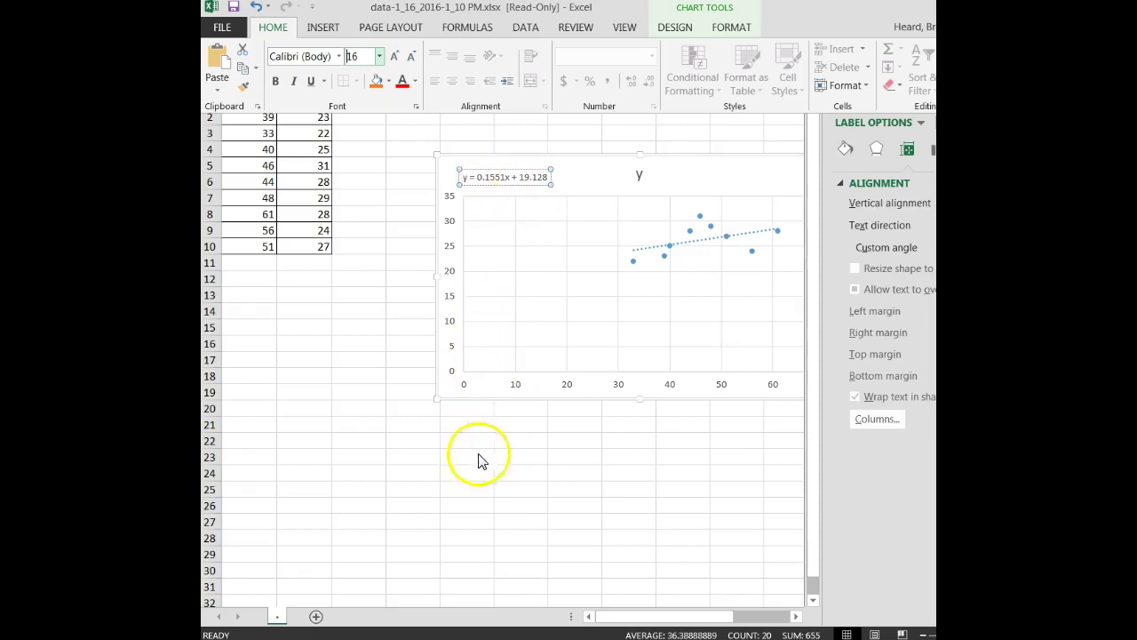
left_click(236, 622)
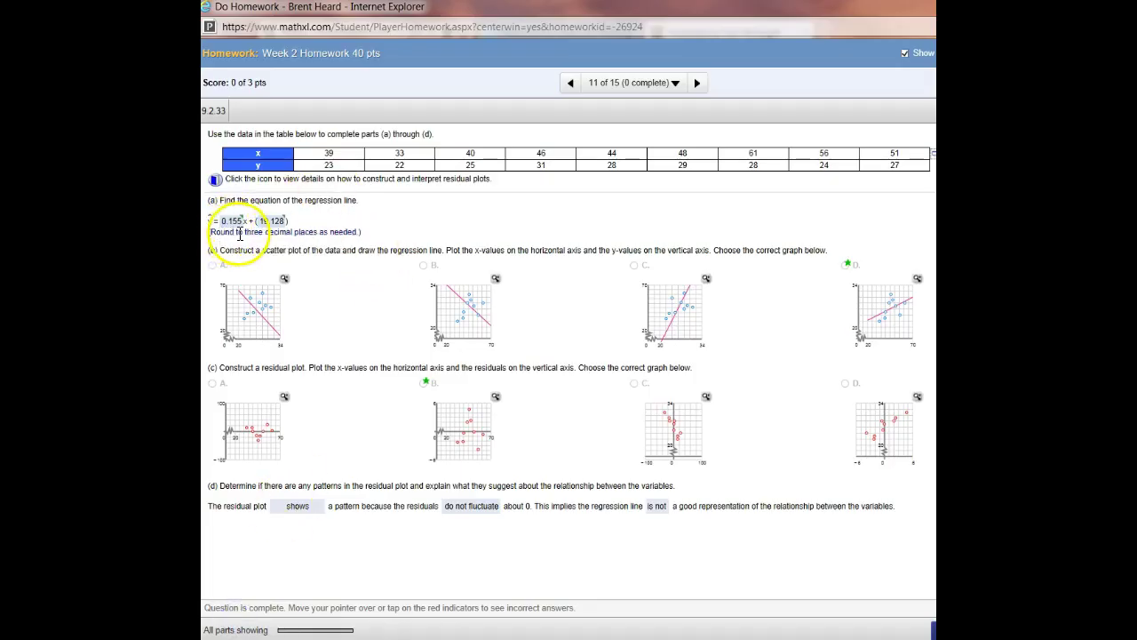
Step: Compare the MathXL answer boxes against the Excel equation y = 0.1551x + 19.128
mouse_move(269, 231)
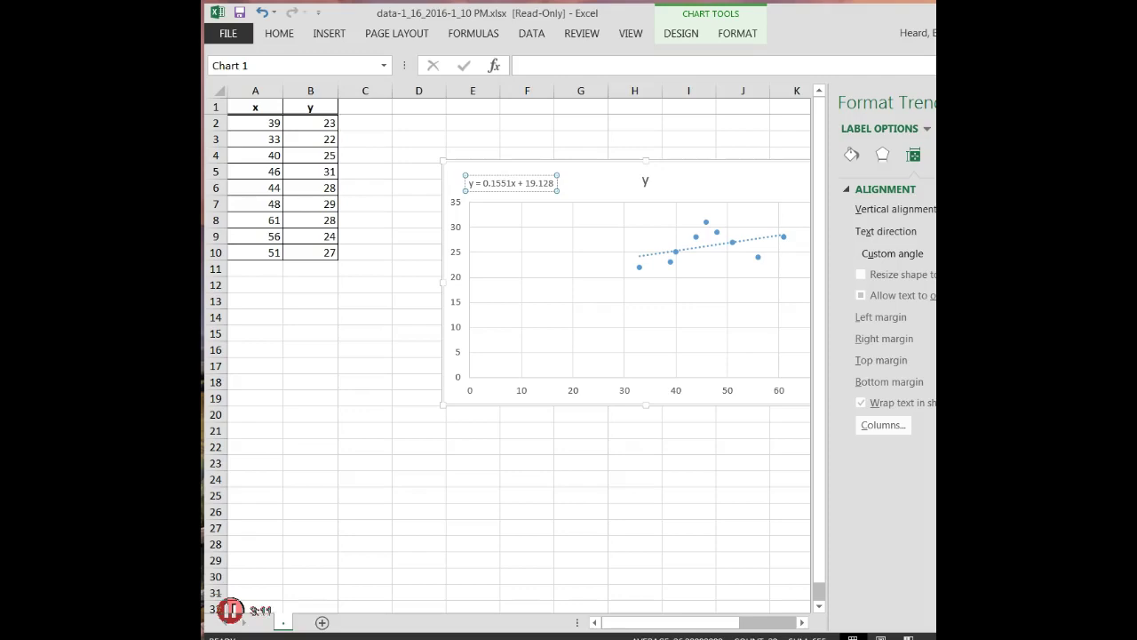
left_click(678, 251)
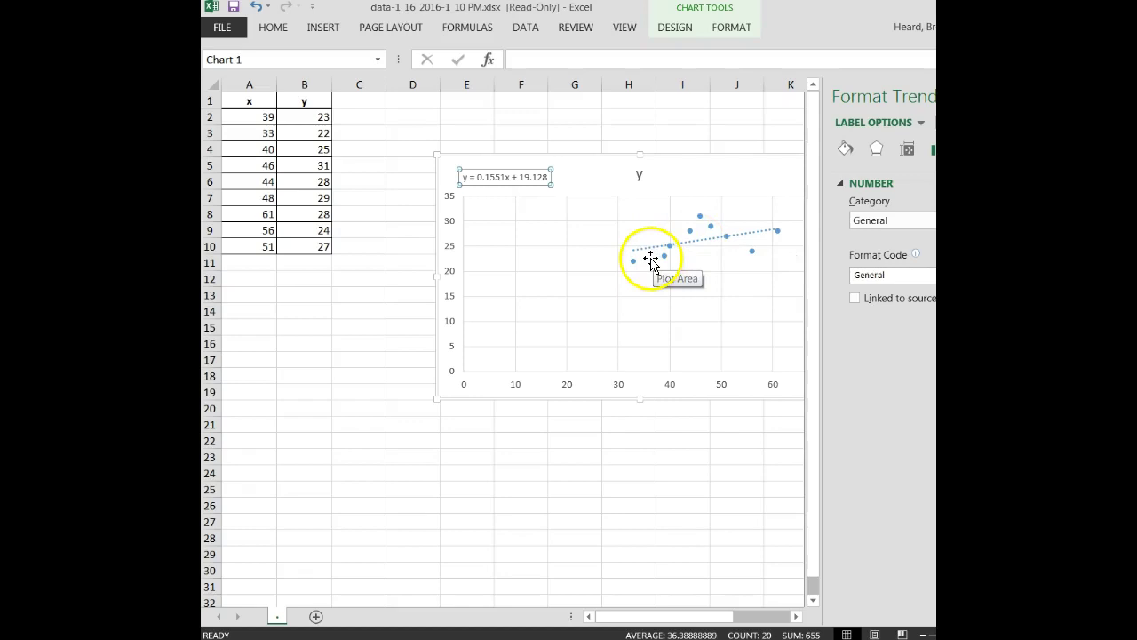
key("alt+Tab")
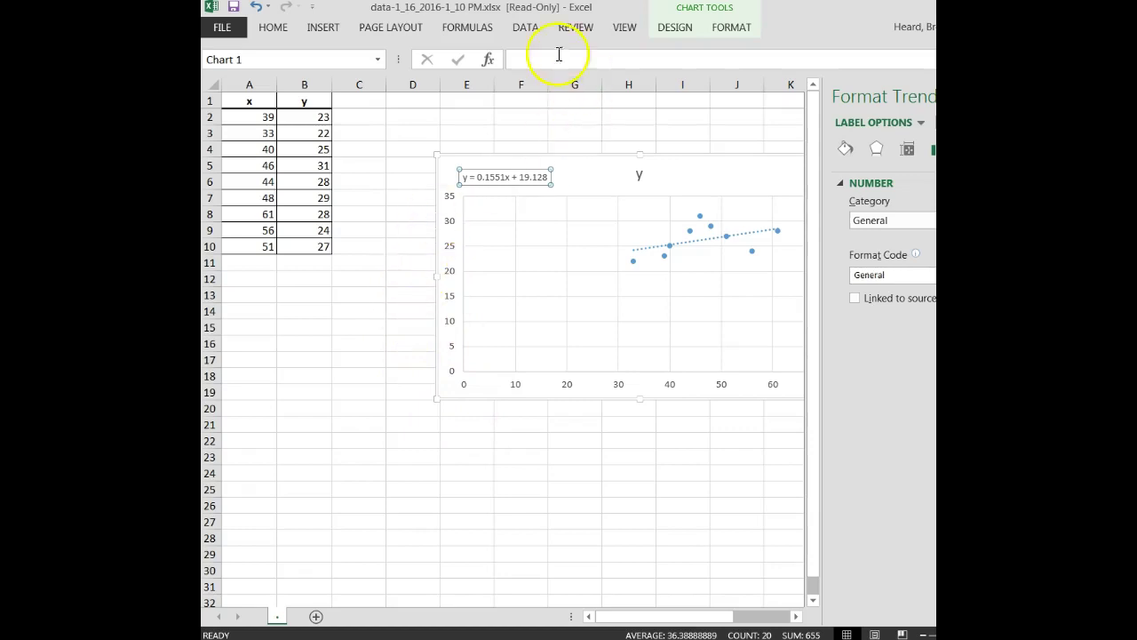
Step: Launch the Data Analysis tools from the Data tab
left_click(526, 28)
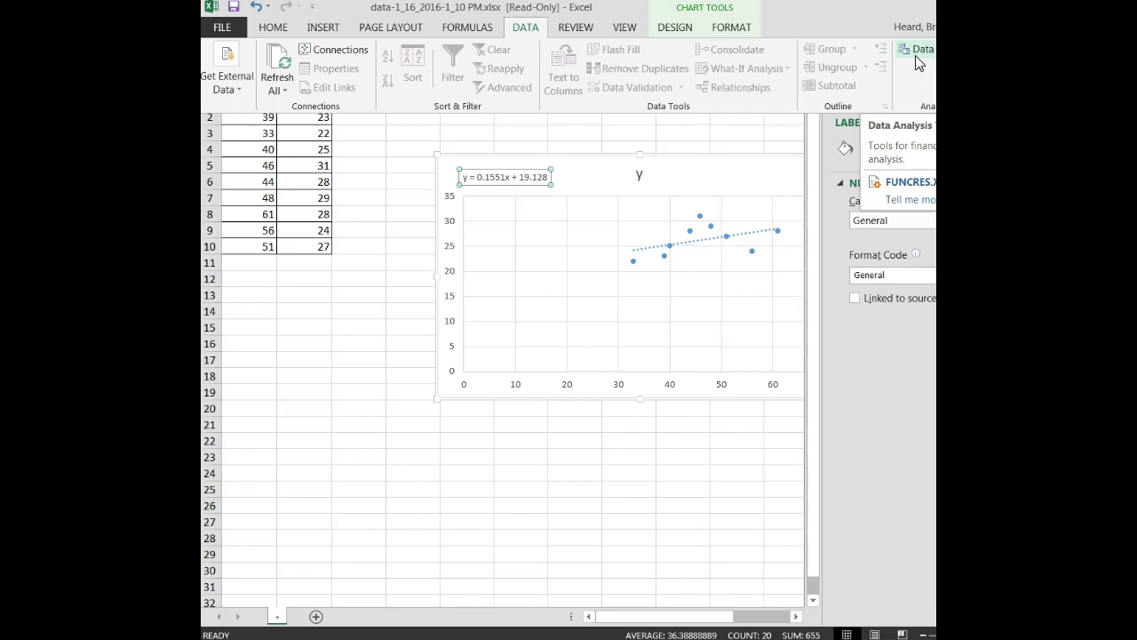
left_click(920, 60)
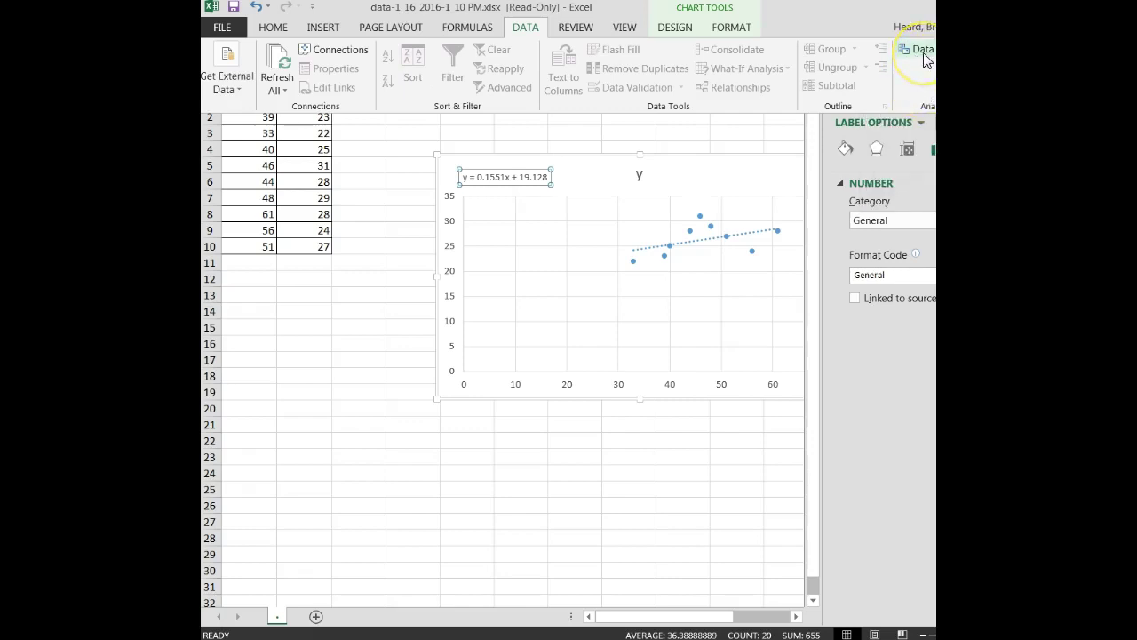
left_click(924, 83)
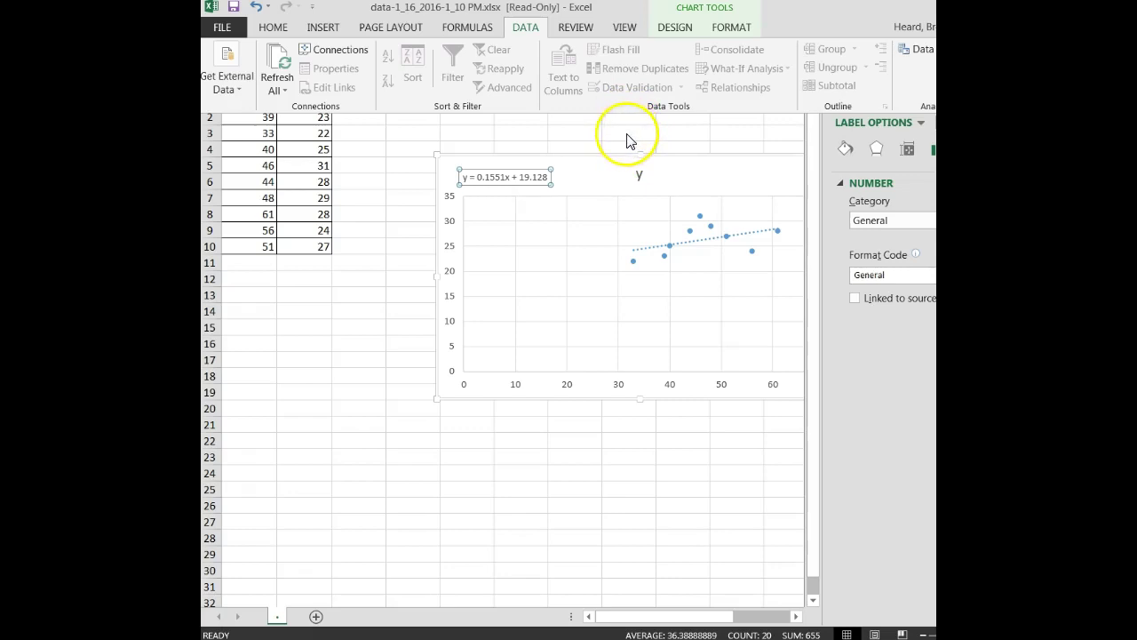
Step: Choose Regression from the Data Analysis tools list
left_click(924, 50)
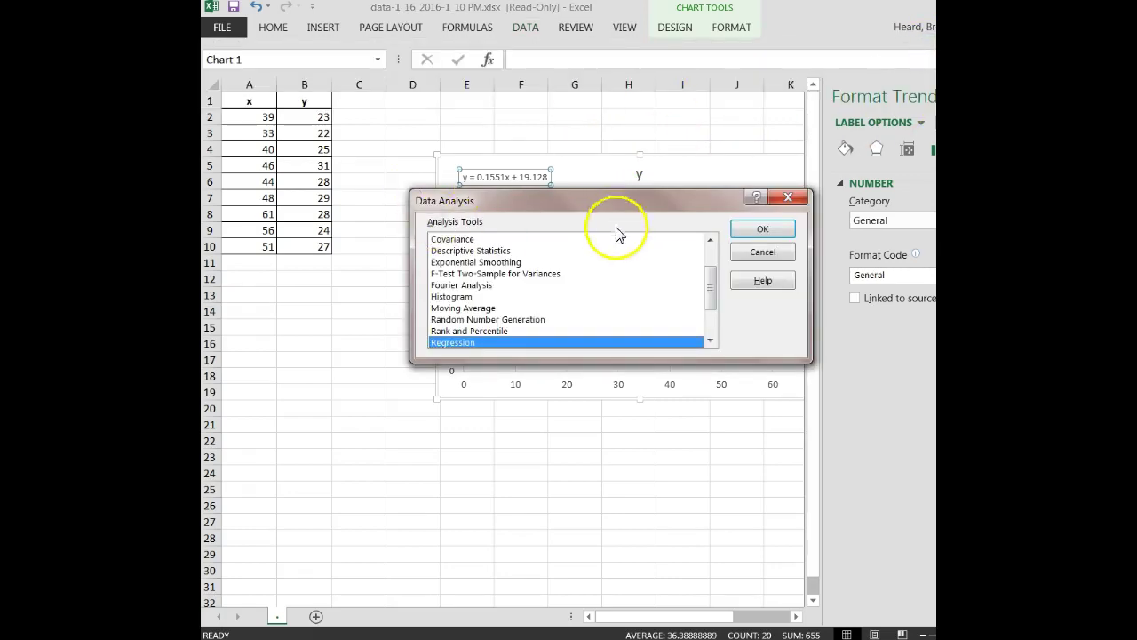
mouse_move(710, 282)
left_mouse_down()
mouse_move(711, 271)
mouse_move(708, 295)
left_mouse_up()
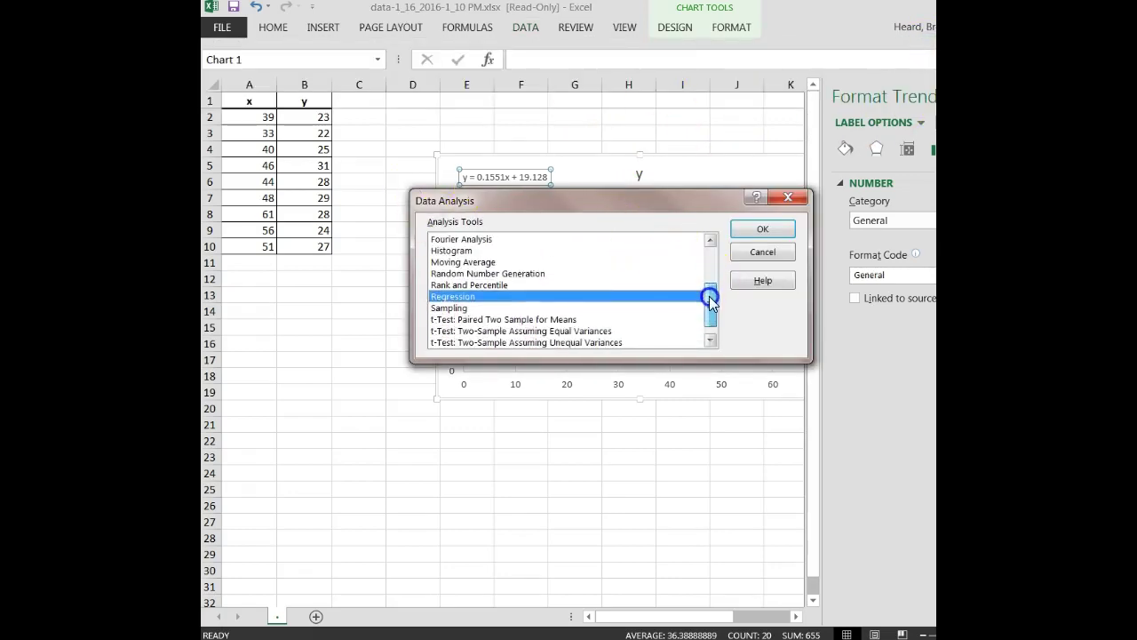
left_click(473, 297)
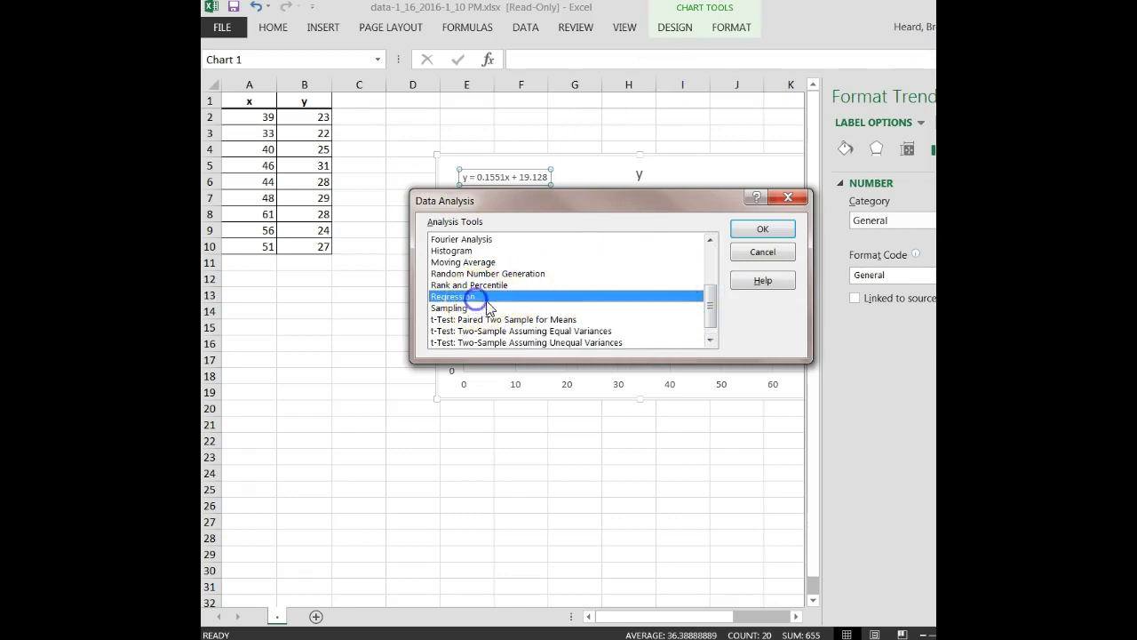
left_click(762, 229)
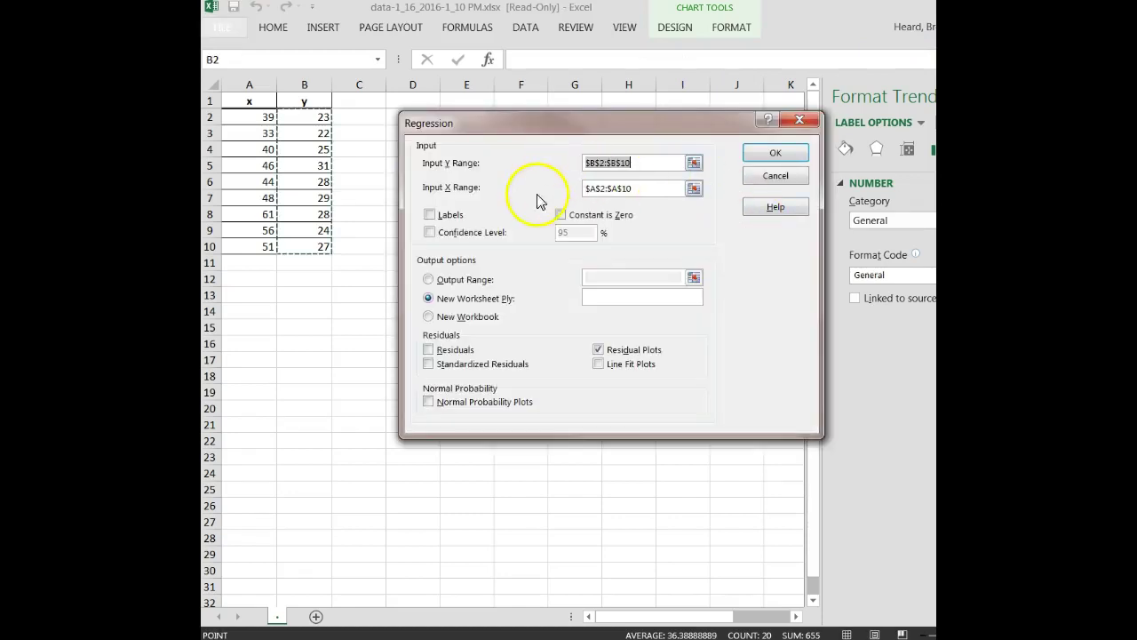
Step: Set Y range B2:B10 and X range A2:A10, keep Residual Plots on, and run into a new sheet
left_click(645, 163)
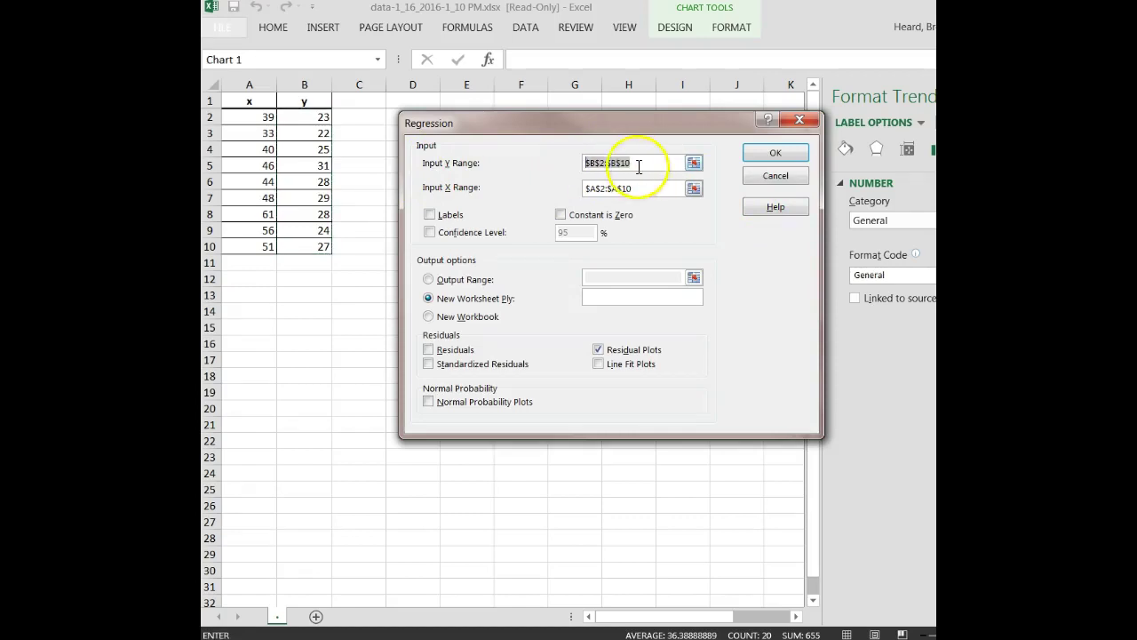
left_click(317, 118)
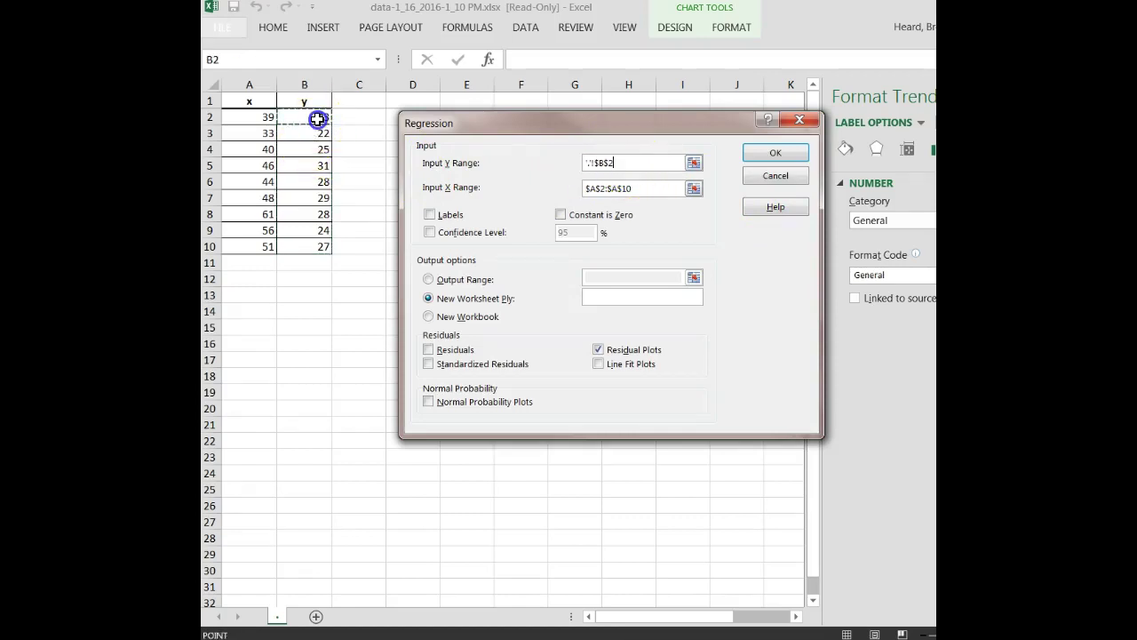
left_click_drag(317, 118, 319, 246)
left_click(635, 189)
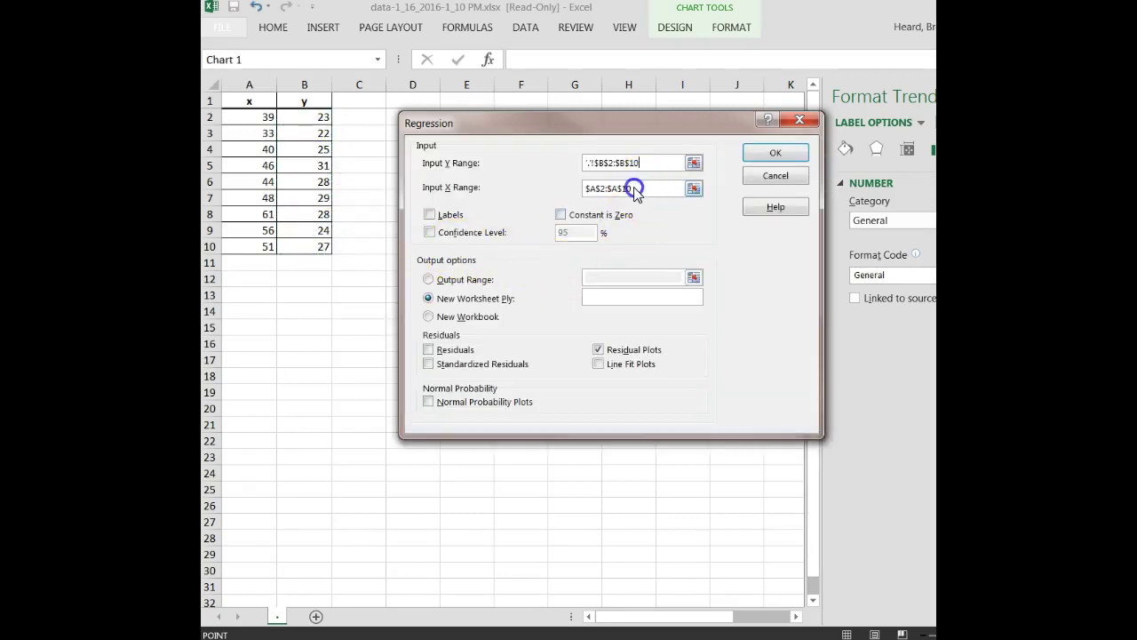
left_click_drag(635, 190, 579, 186)
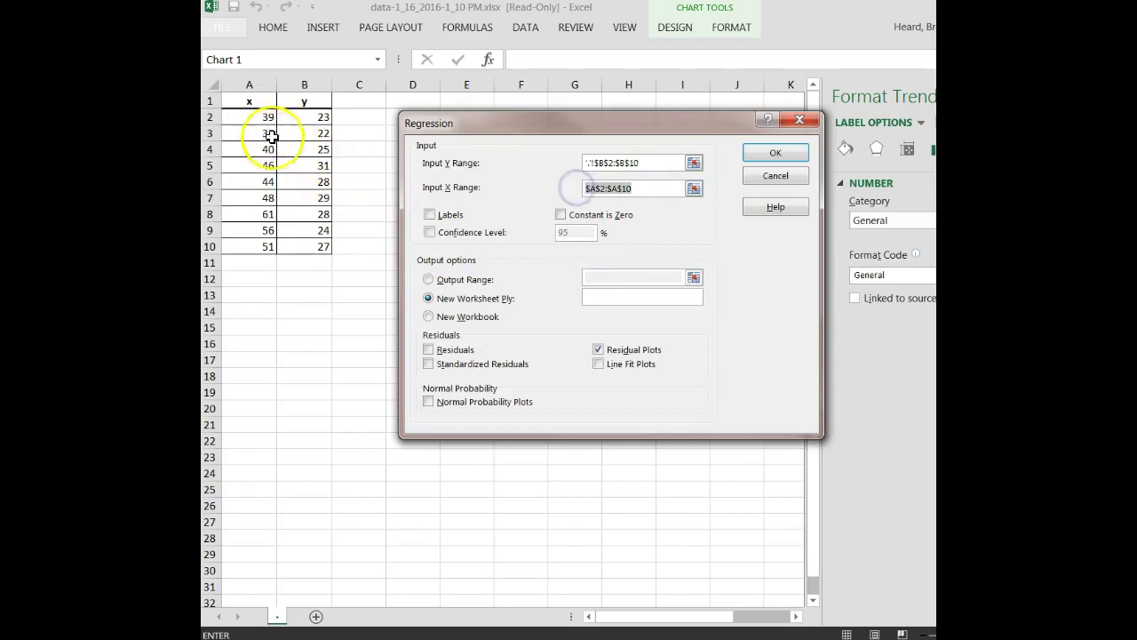
left_click_drag(264, 118, 267, 246)
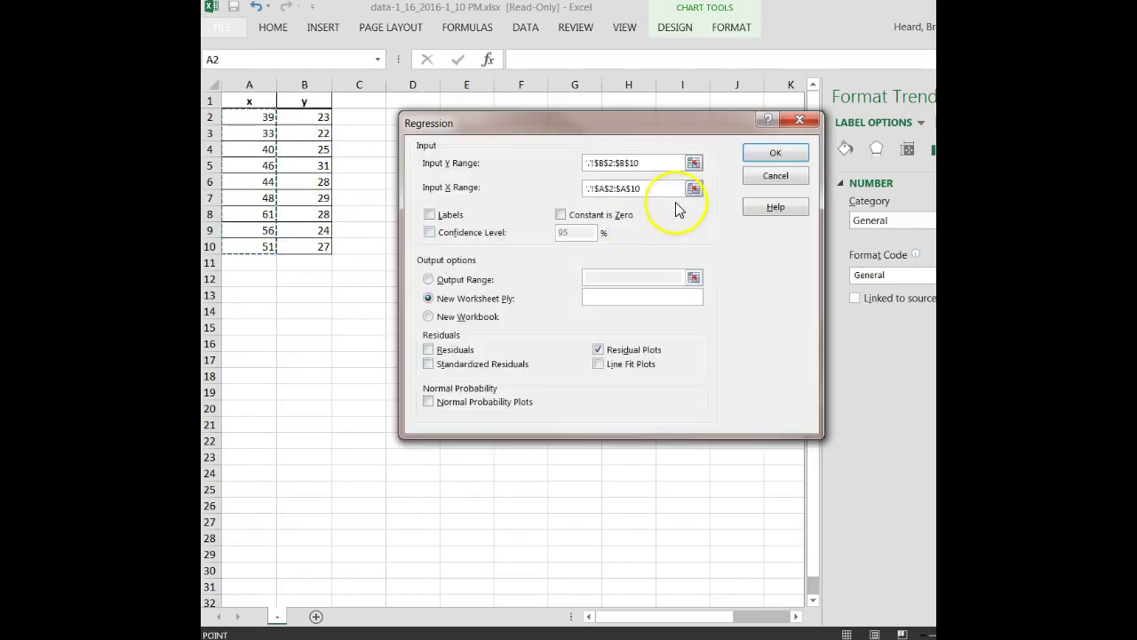
left_click(604, 351)
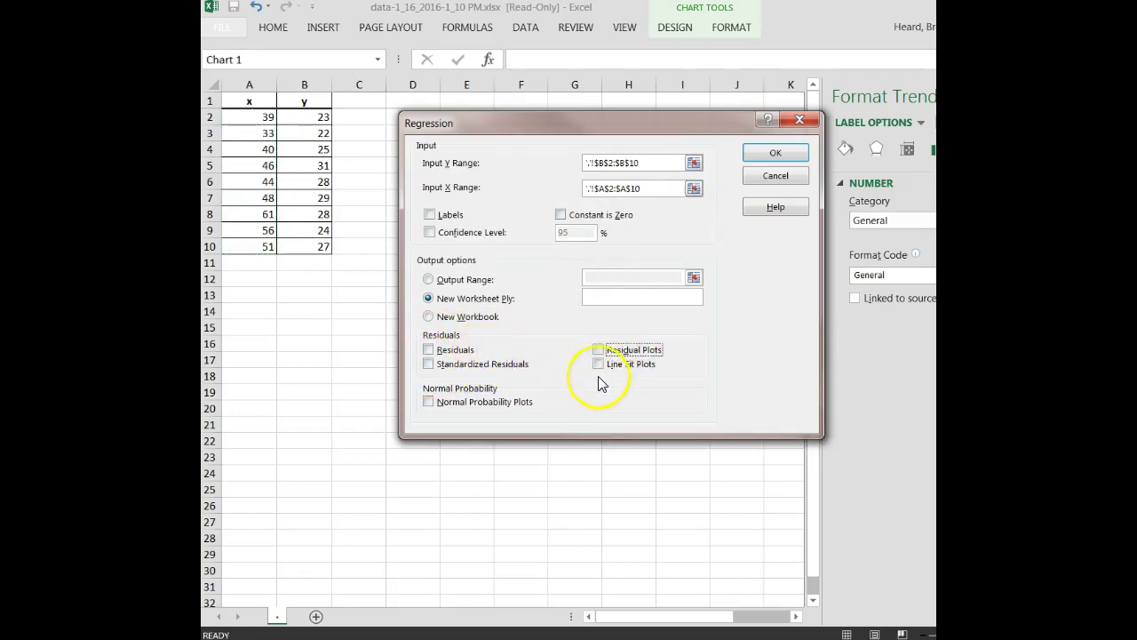
left_click(599, 350)
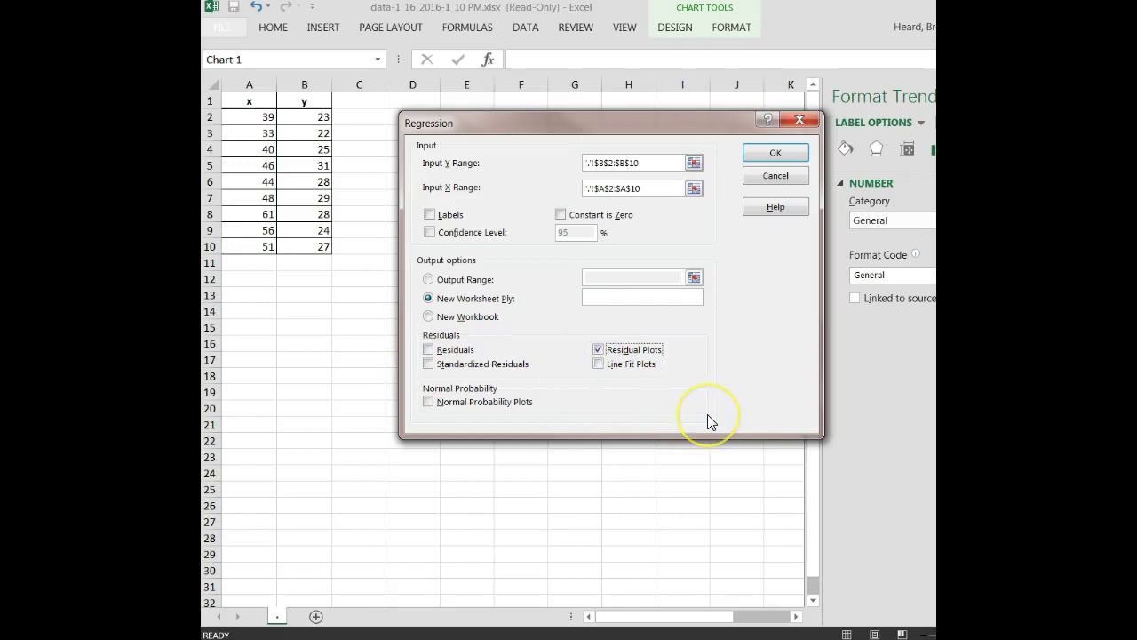
left_click(775, 153)
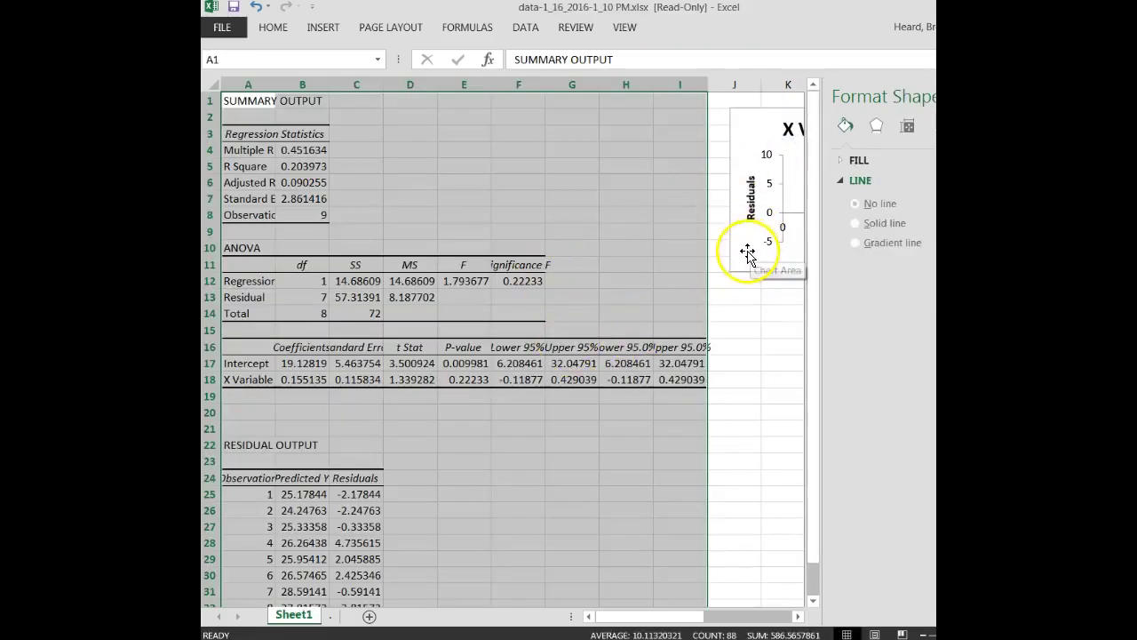
Step: Move the X Variable 1 Residual Plot beside the SUMMARY OUTPUT and enlarge it across the sheet
left_click_drag(744, 254, 459, 283)
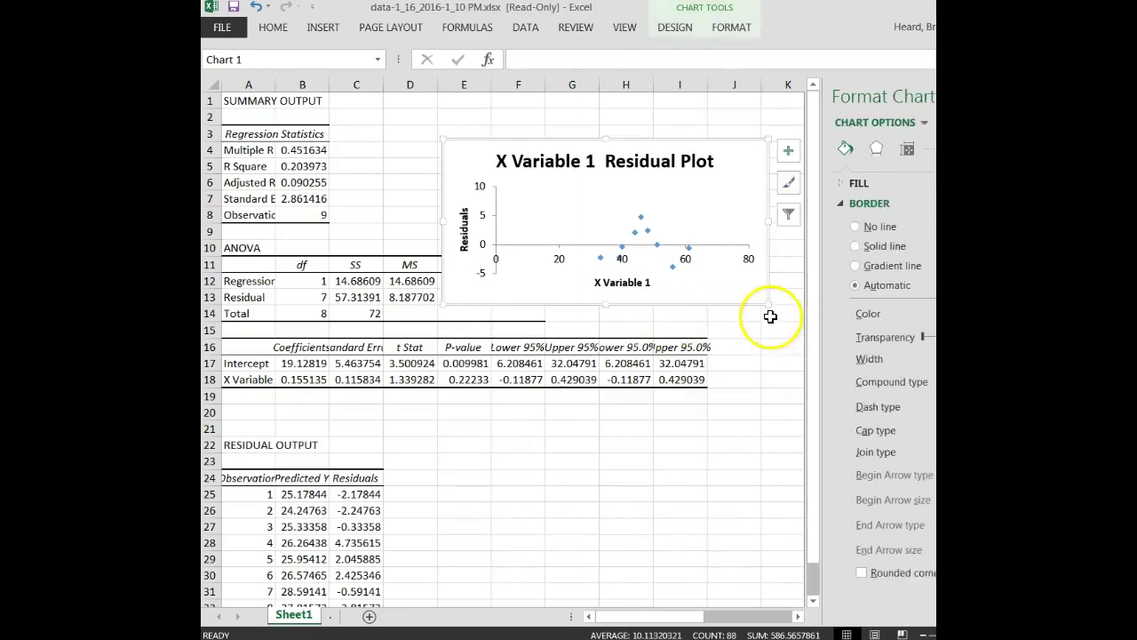
left_click_drag(767, 306, 790, 418)
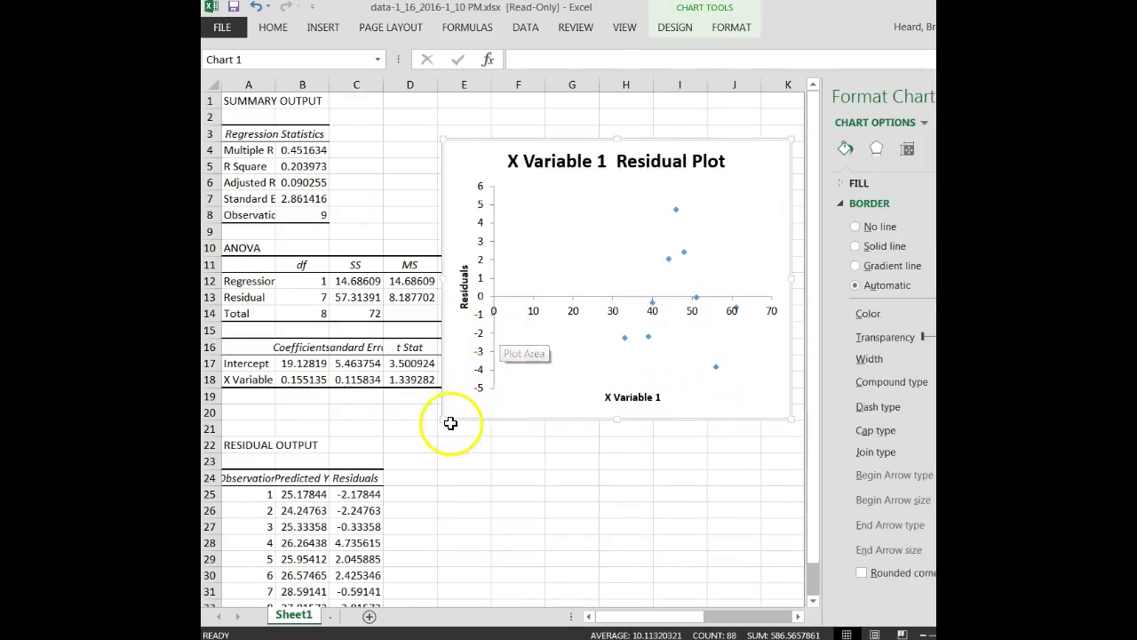
left_click_drag(442, 418, 371, 502)
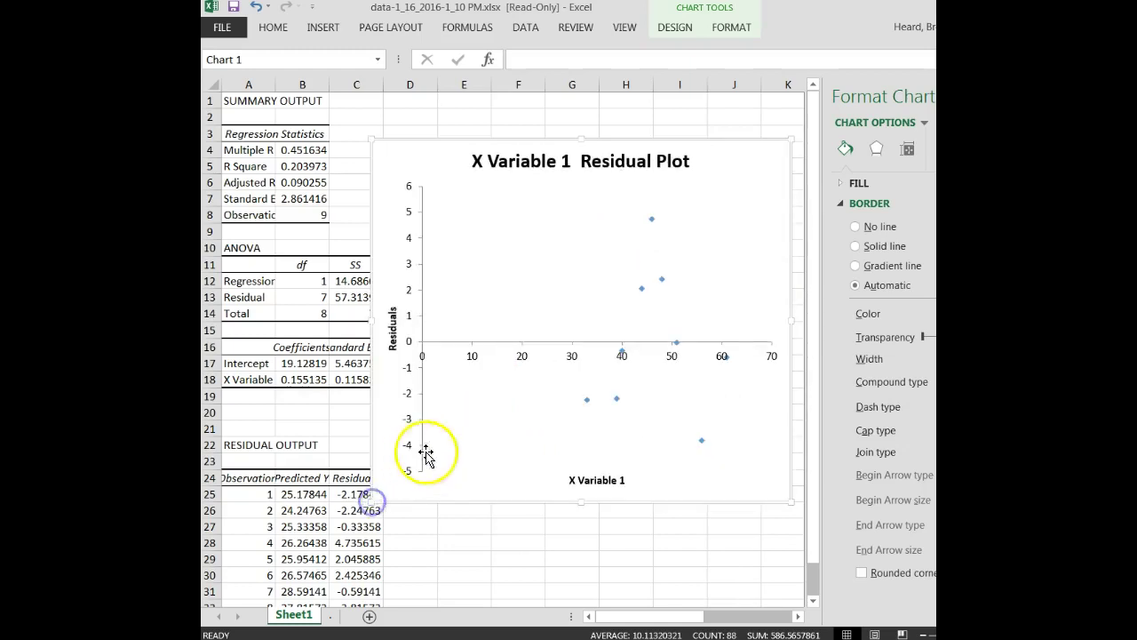
left_click(519, 402)
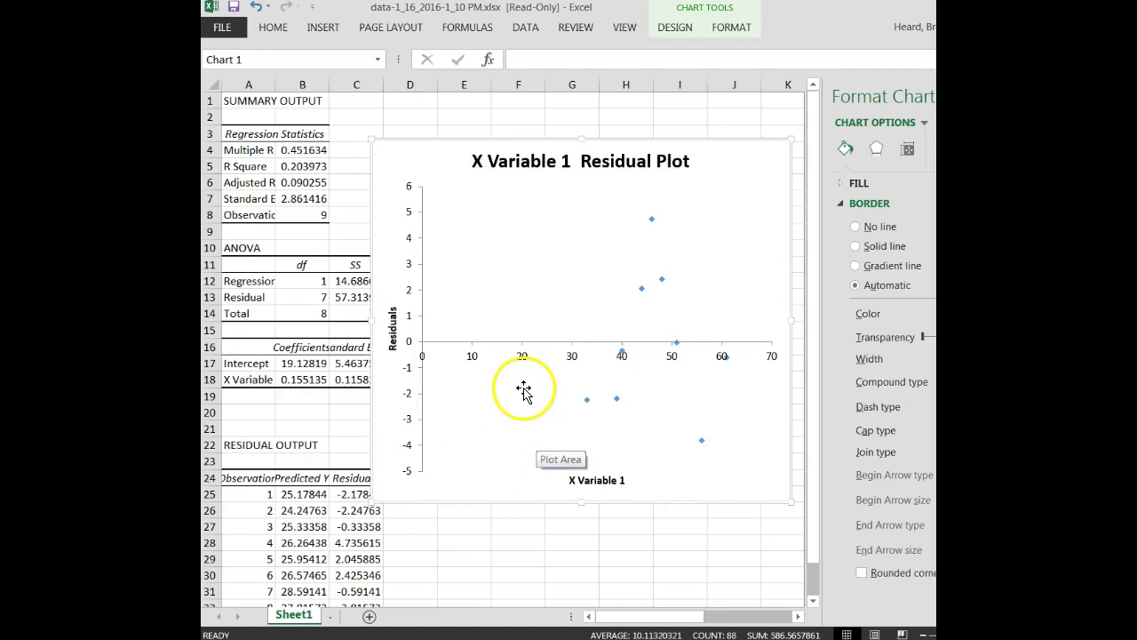
mouse_move(525, 389)
left_mouse_down()
mouse_move(589, 373)
mouse_move(629, 293)
left_mouse_up()
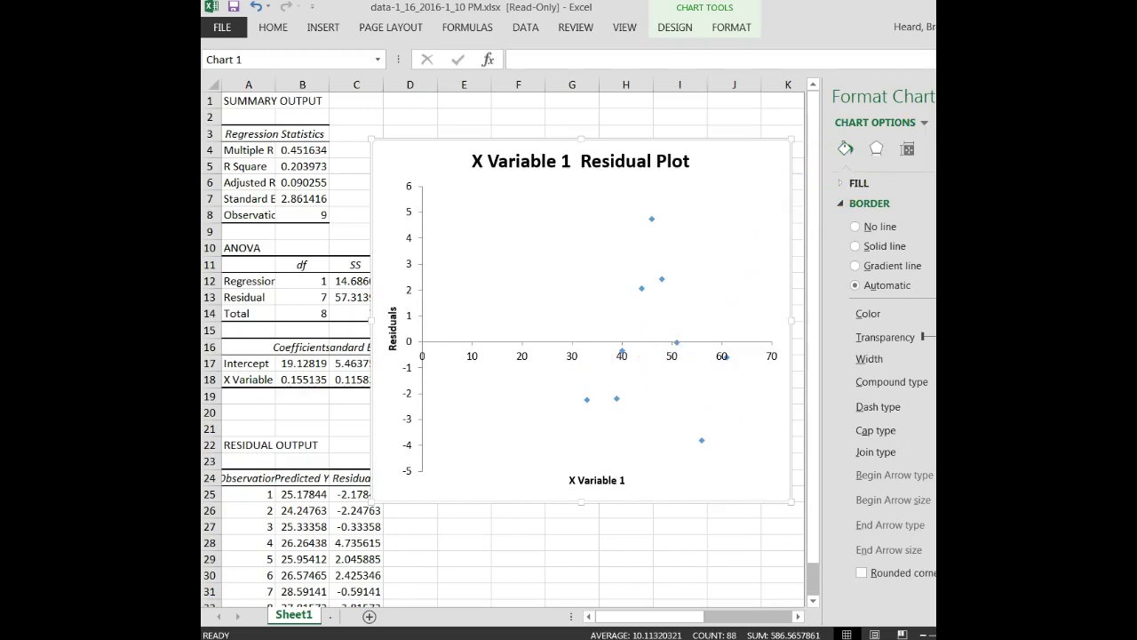
Step: Return to MathXL homework question 11 and bring up the homework question overview
key("alt+Tab")
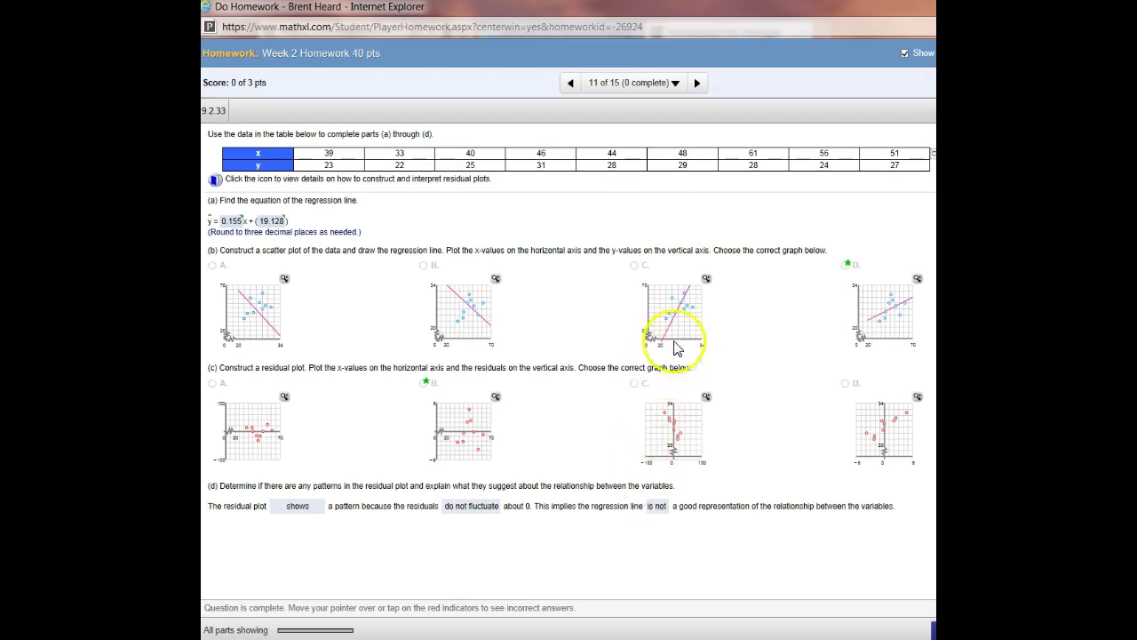
left_click(677, 85)
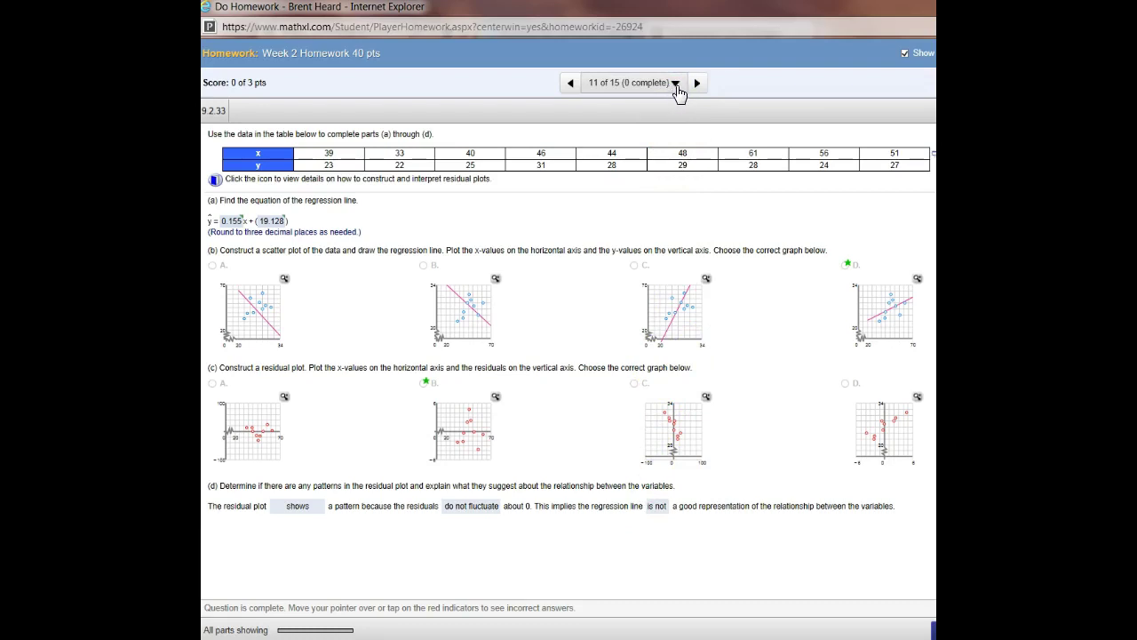
Step: Go to homework question 12 on the coefficient of determination for r = 0.099
left_click(660, 88)
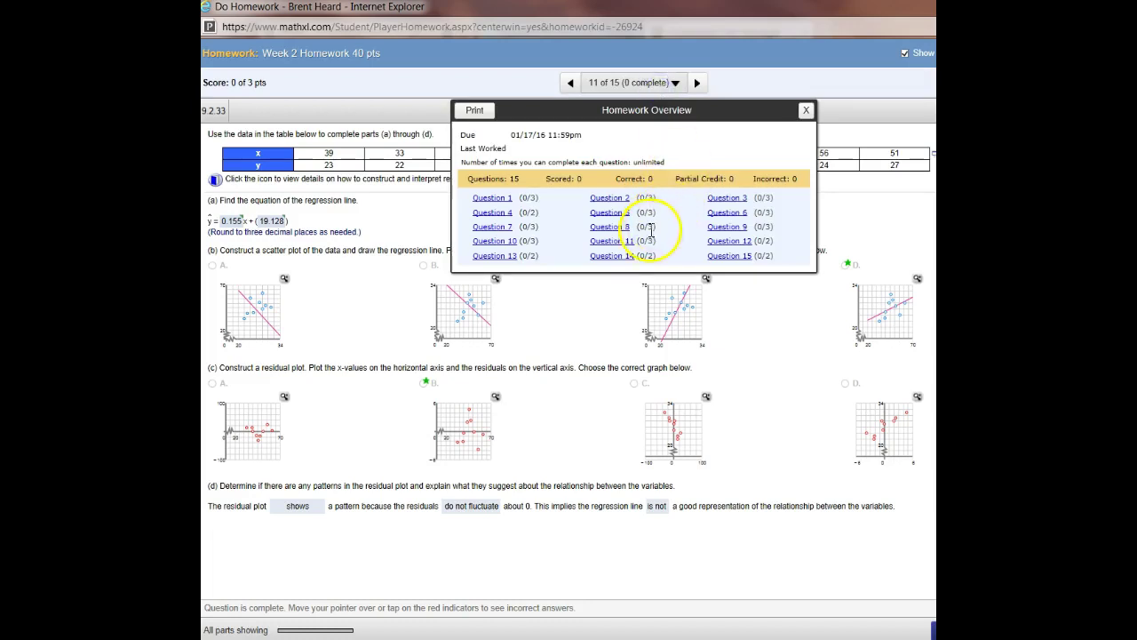
left_click(727, 242)
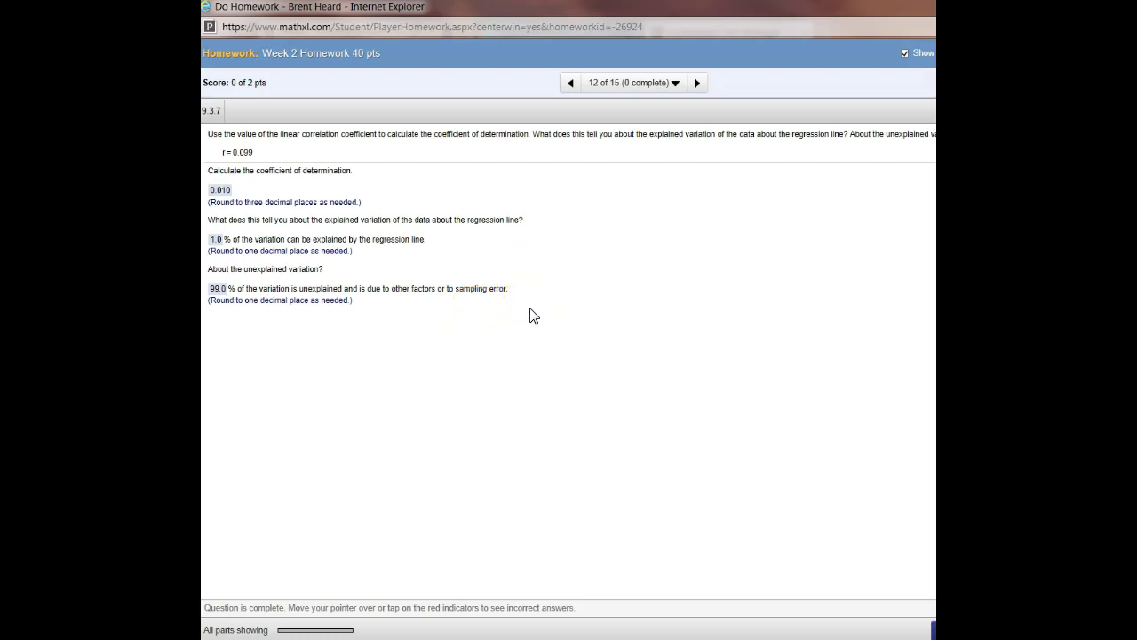
left_click(230, 613)
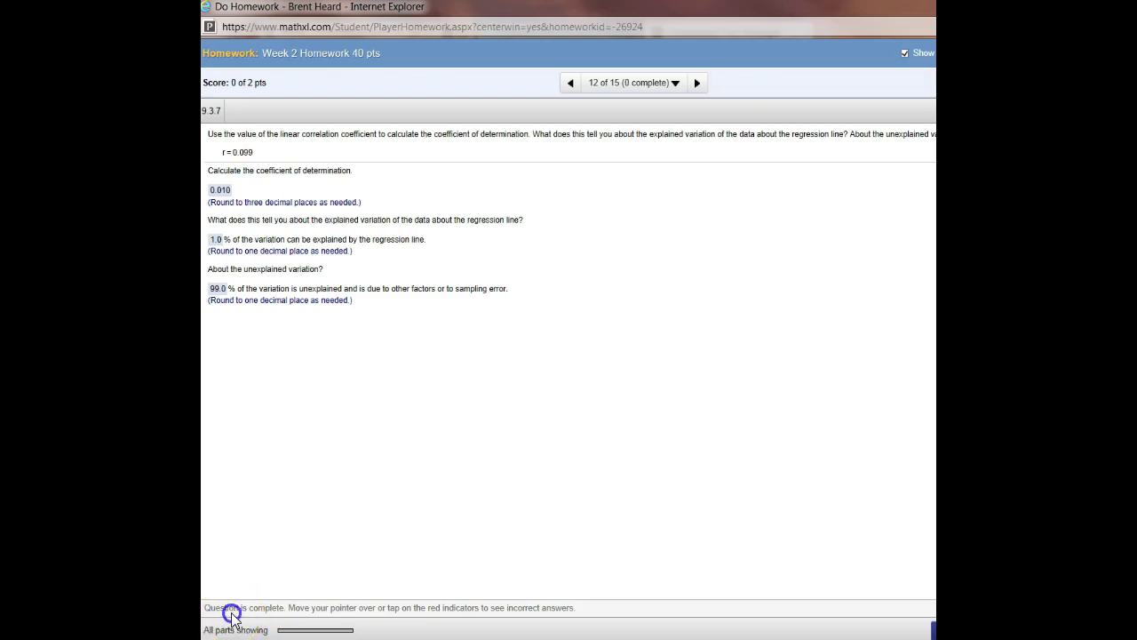